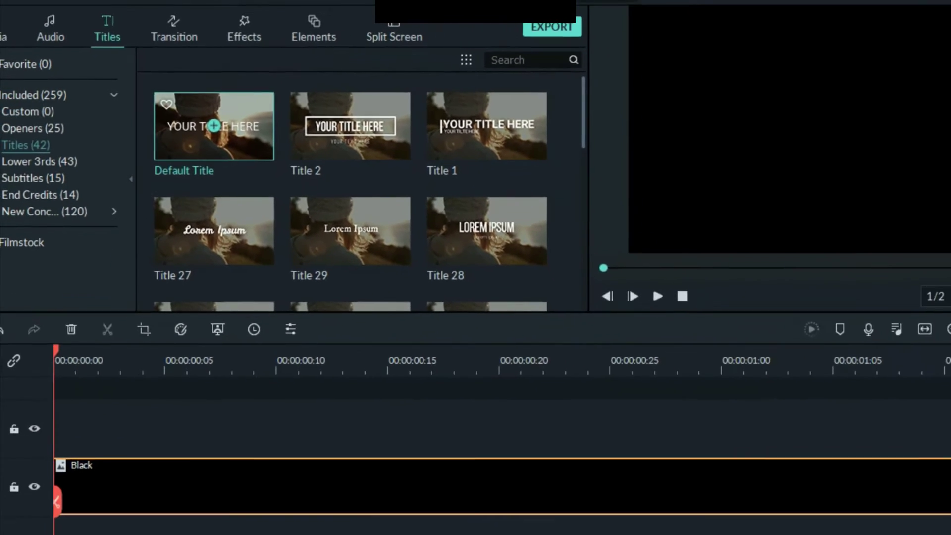
# Step: Add a Default Title on the track above the Black clip and replace its text with FILMORA
pyautogui.moveTo(206, 122); pyautogui.dragTo(90, 375)
pyautogui.moveTo(198, 376); pyautogui.dragTo(198, 376)
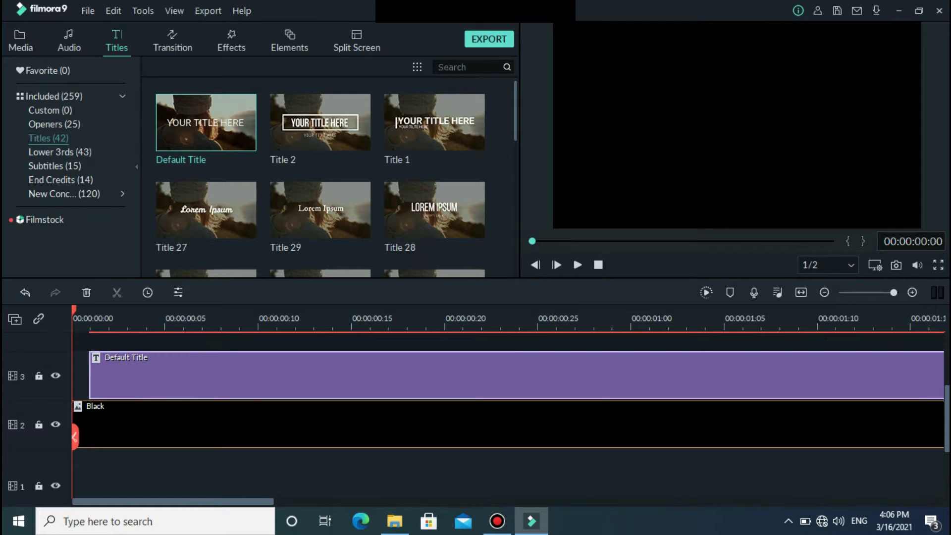
pyautogui.doubleClick(208, 376)
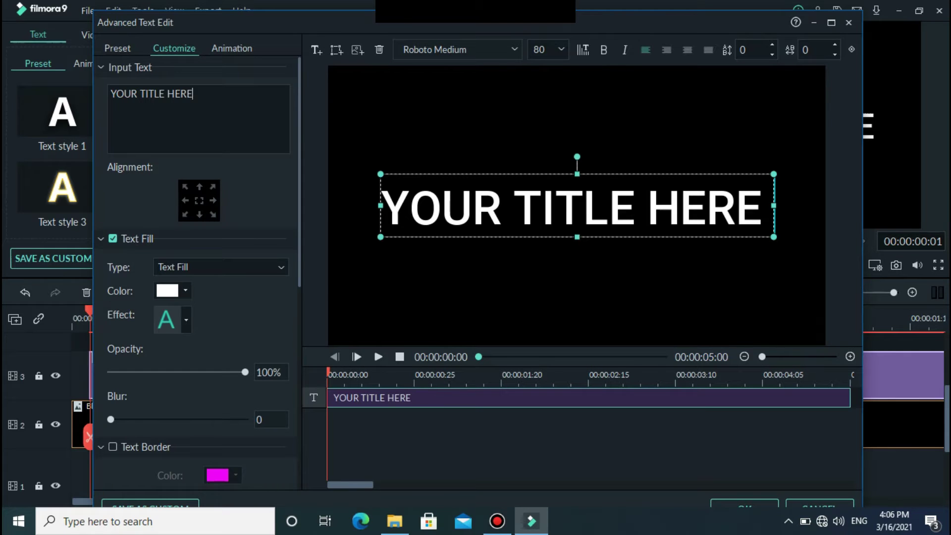
pyautogui.press('BackSpace')
pyautogui.press('BackSpace')
pyautogui.press('BackSpace')
pyautogui.press('BackSpace')
pyautogui.press('BackSpace')
pyautogui.press('BackSpace')
pyautogui.press('BackSpace')
pyautogui.press('BackSpace')
pyautogui.press('BackSpace')
pyautogui.press('BackSpace')
pyautogui.press('BackSpace')
pyautogui.press('BackSpace')
pyautogui.press('BackSpace')
pyautogui.press('BackSpace')
pyautogui.press('BackSpace')
pyautogui.write('FIL')
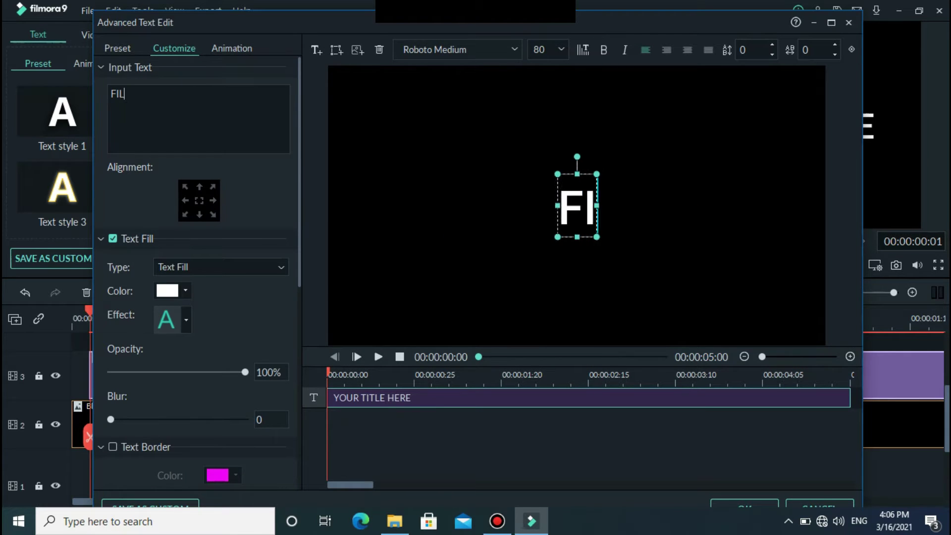
pyautogui.write('MORA')
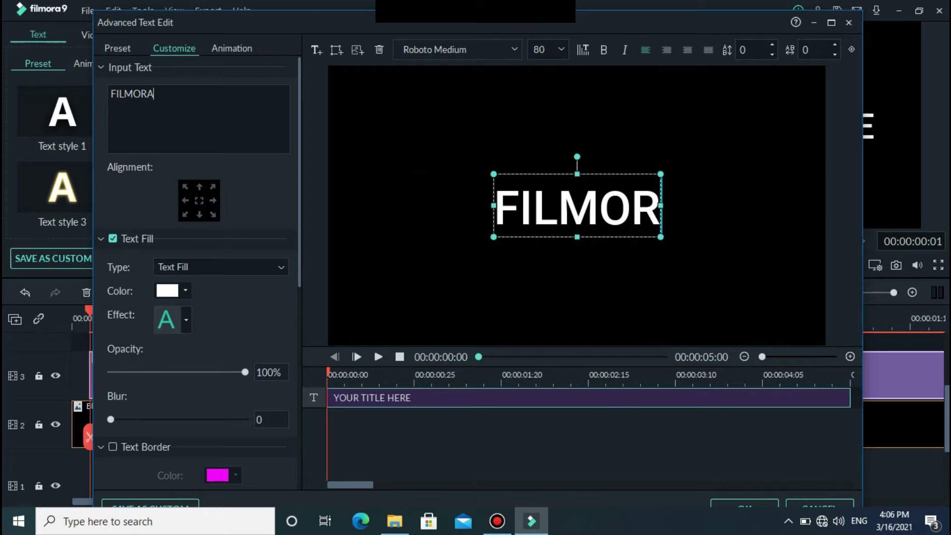
# Step: Set the FILMORA title's font to Impact and its size to 125, and apply the text edits
pyautogui.click(435, 49)
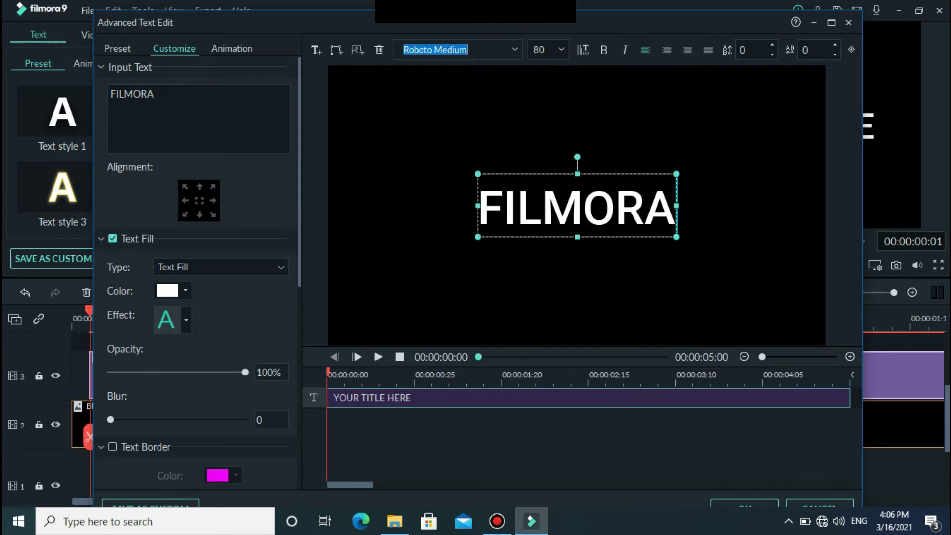
pyautogui.press('BackSpace')
pyautogui.write('IMPACT')
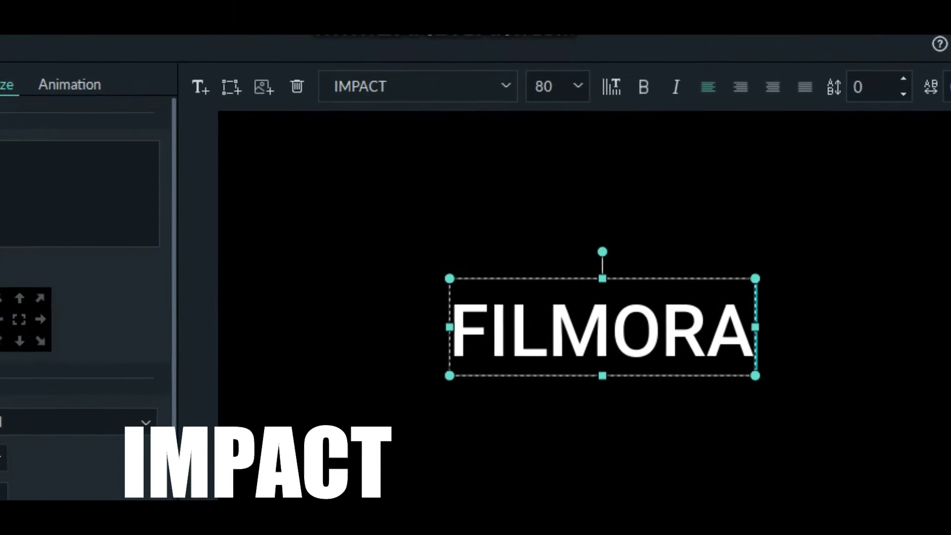
pyautogui.press('Return')
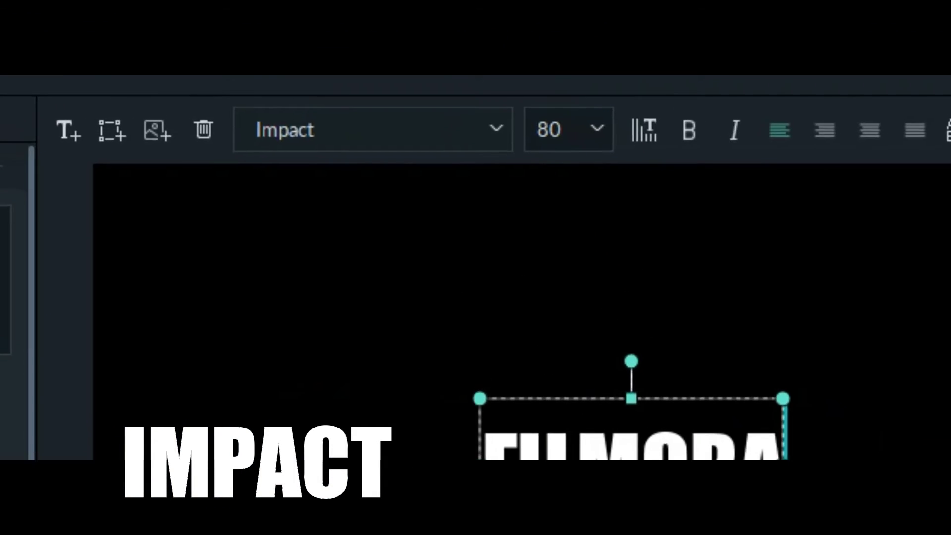
pyautogui.click(591, 116)
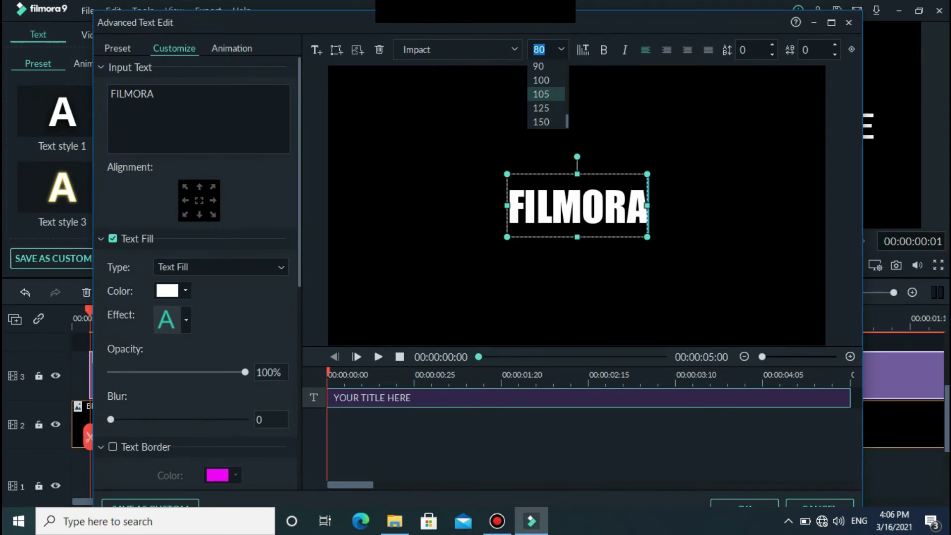
pyautogui.click(542, 108)
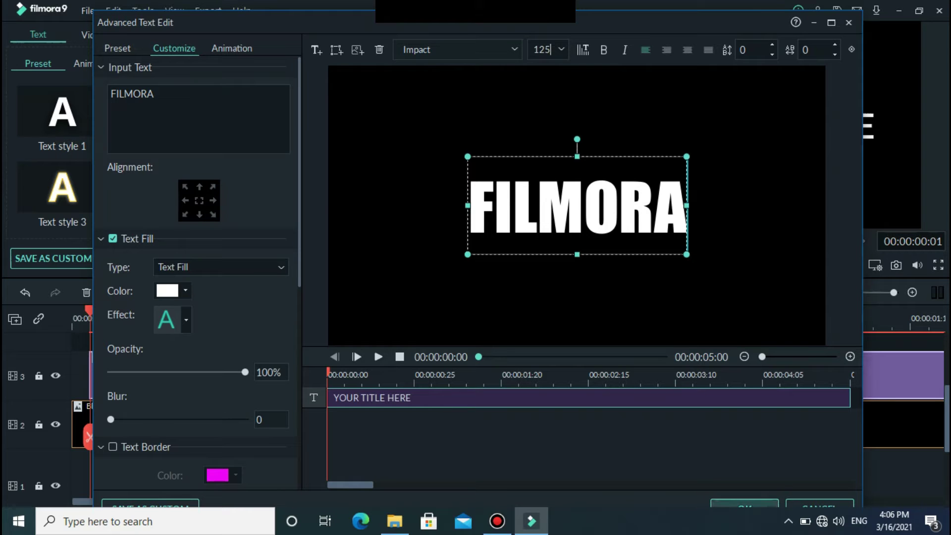
pyautogui.click(745, 504)
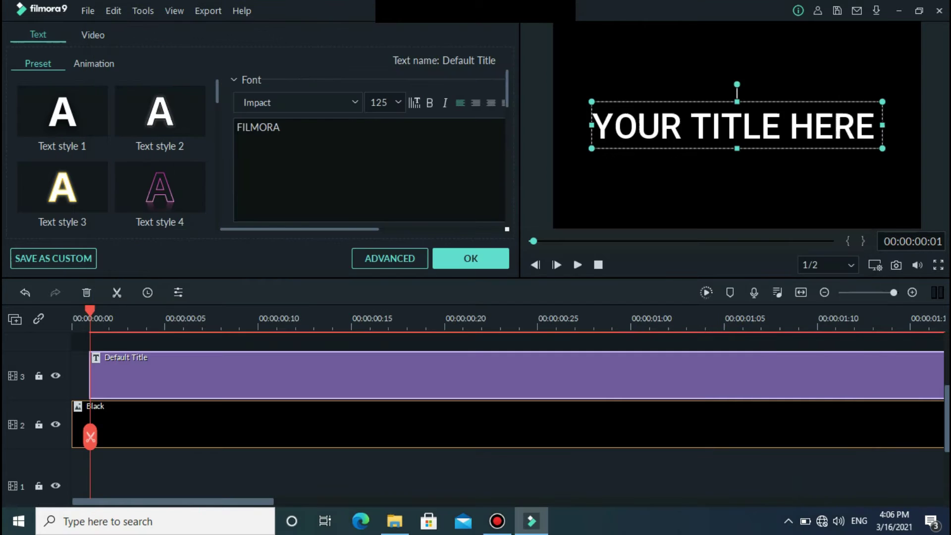
pyautogui.click(471, 258)
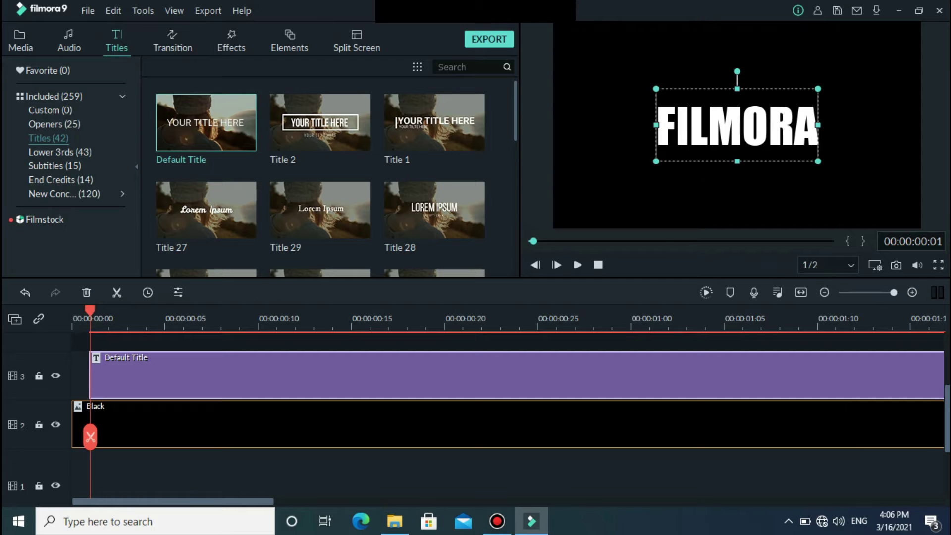
# Step: Capture a snapshot of the FILMORA title frame and delete the title and Black clips from the timeline
pyautogui.click(496, 473)
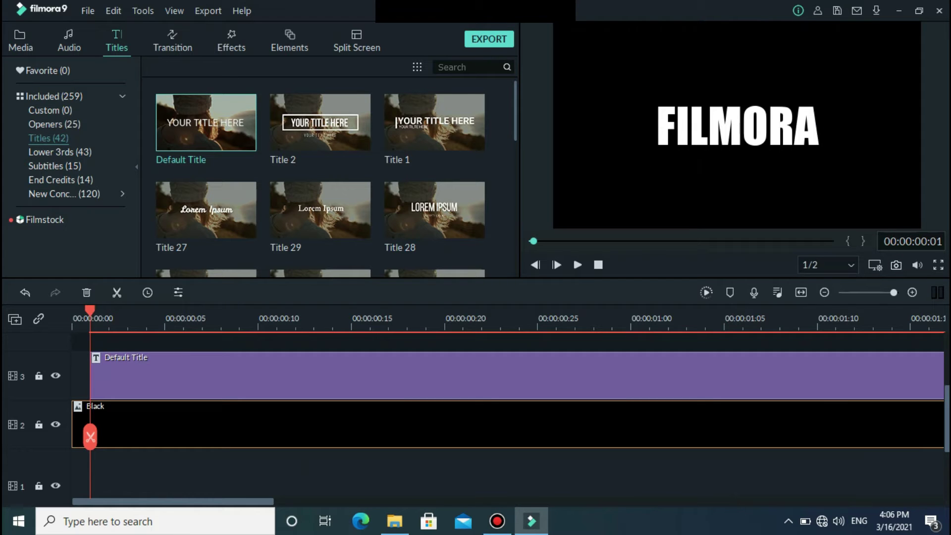
pyautogui.click(896, 265)
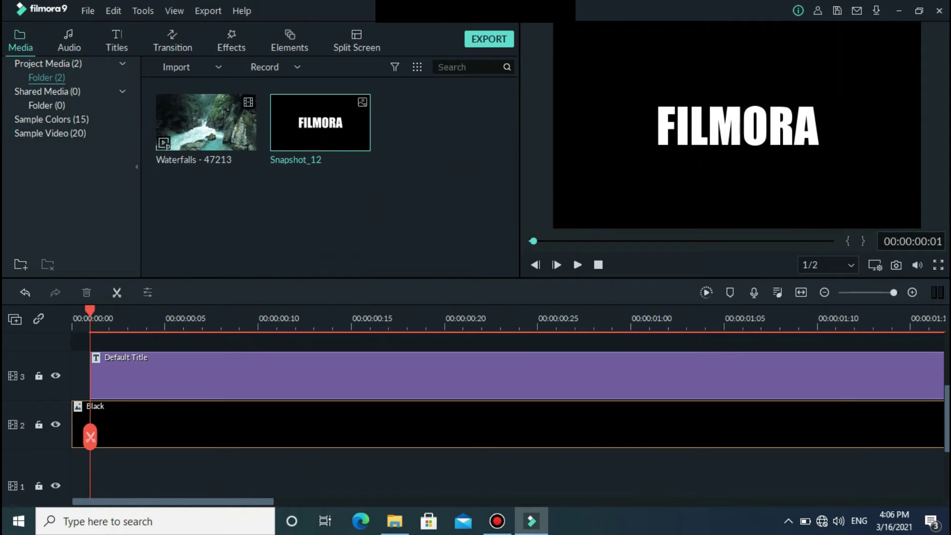
pyautogui.moveTo(533, 337); pyautogui.dragTo(549, 455)
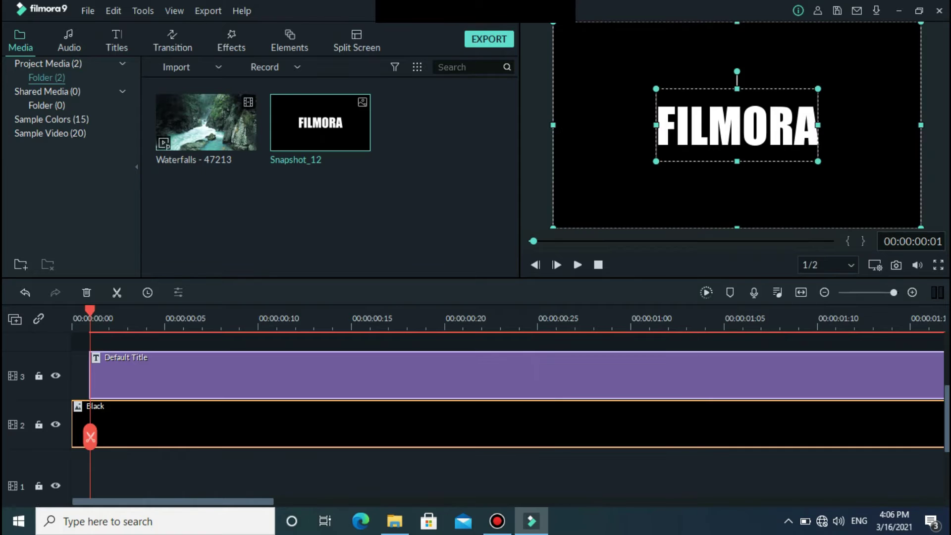
pyautogui.press('Delete')
# Step: Place Snapshot_12 at the start of track 2 and the Waterfalls - 47213 video beneath it on track 1
pyautogui.moveTo(320, 123); pyautogui.dragTo(91, 425)
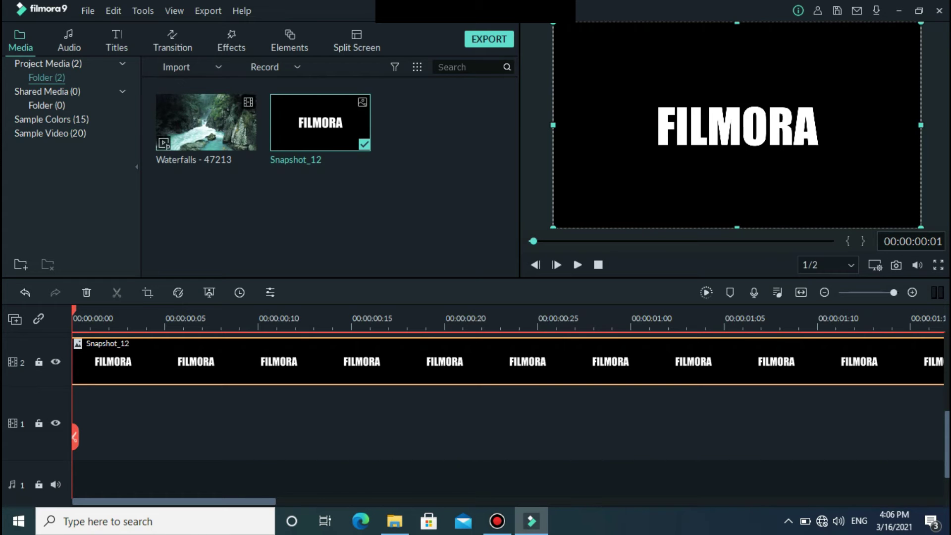
pyautogui.click(206, 123)
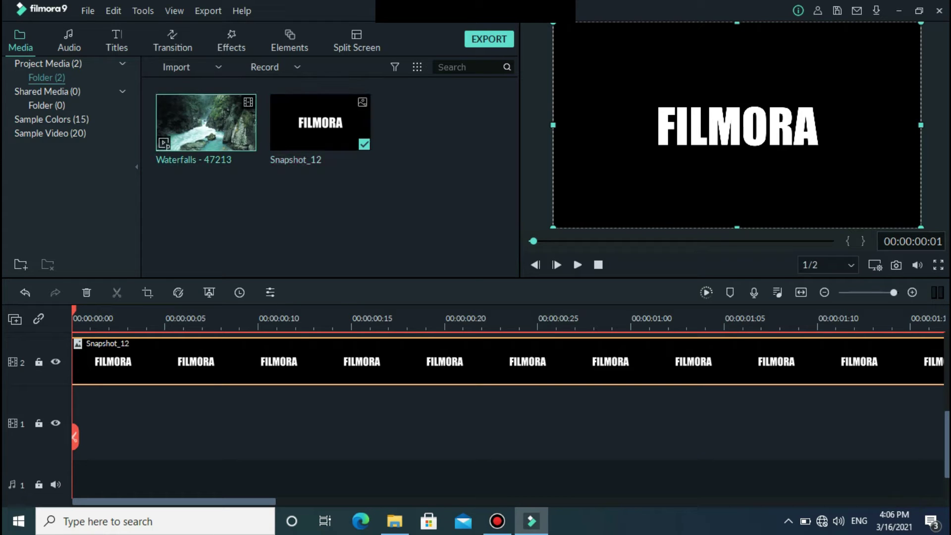
pyautogui.moveTo(206, 122); pyautogui.dragTo(127, 423)
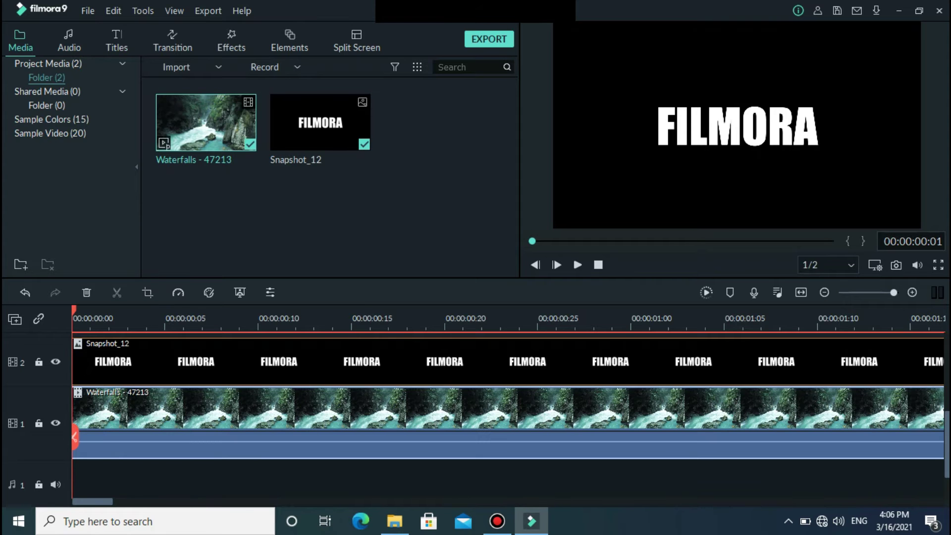
# Step: Open Crop and Zoom for the snapshot clip and shrink the Pan & Zoom end frame to about 284 x 160
pyautogui.rightClick(138, 363)
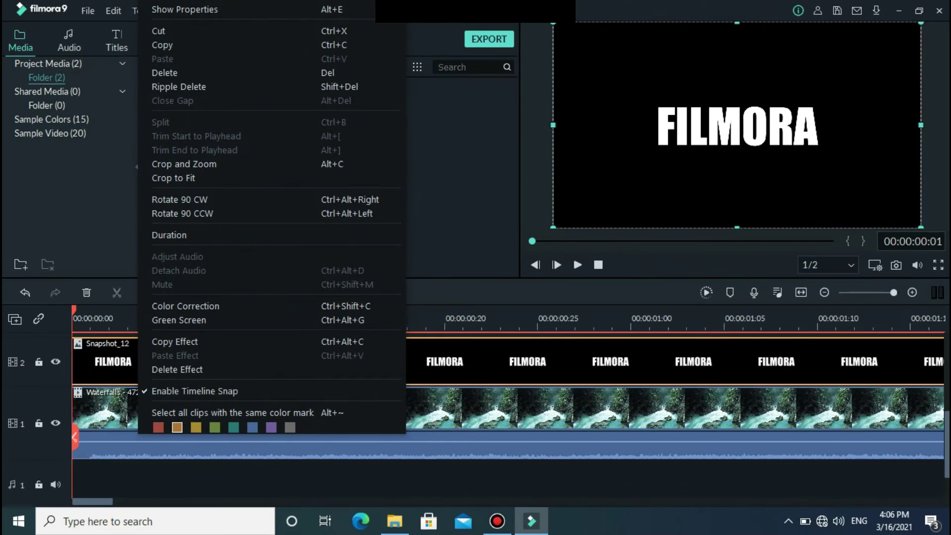
pyautogui.click(177, 185)
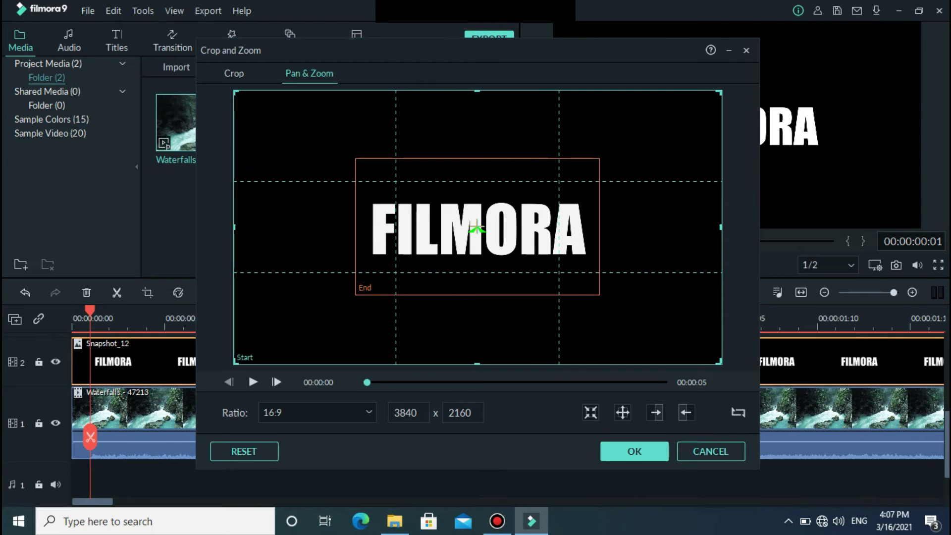
pyautogui.click(477, 228)
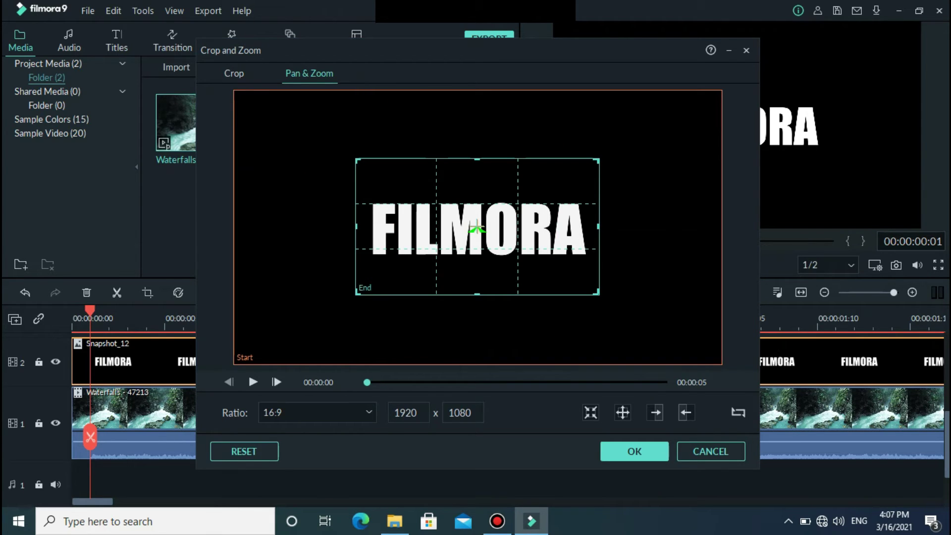
pyautogui.moveTo(598, 160); pyautogui.dragTo(391, 276)
pyautogui.click(513, 205)
pyautogui.click(431, 263)
pyautogui.click(397, 271)
pyautogui.click(373, 285)
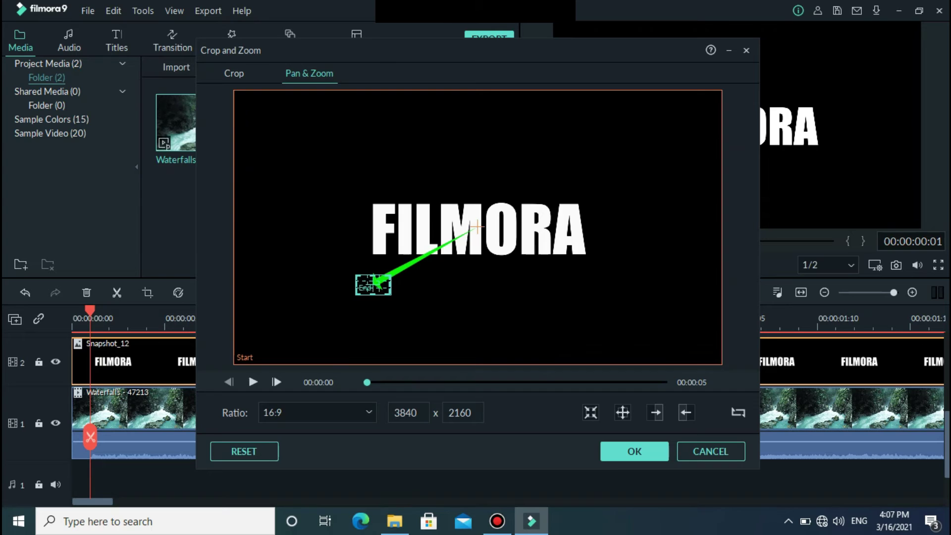
# Step: Move the end frame onto the middle of the title, between the M and O, and apply the pan and zoom
pyautogui.moveTo(391, 276); pyautogui.dragTo(480, 233)
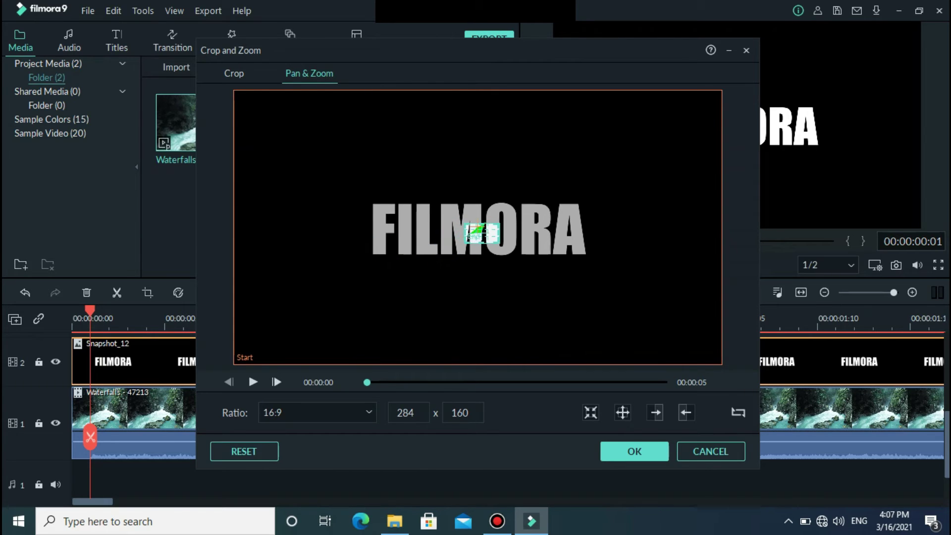
pyautogui.click(253, 382)
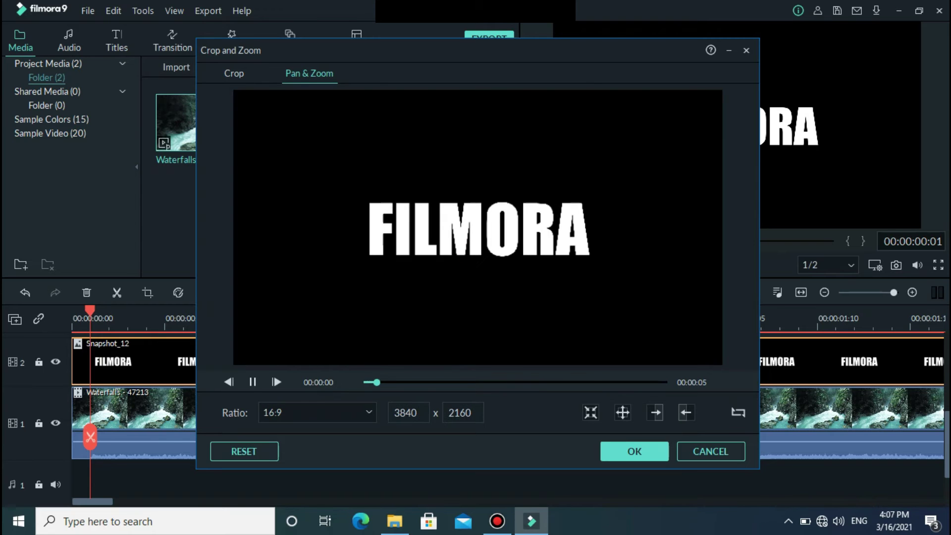
pyautogui.click(634, 451)
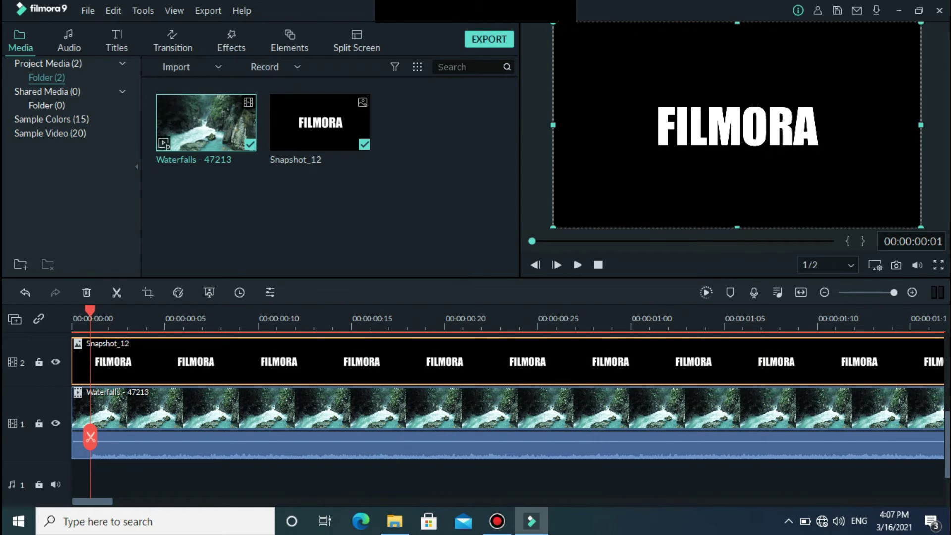
# Step: Play back the snapshot clip on the timeline to check the zoom into the title
pyautogui.scroll(1, 509, 419)
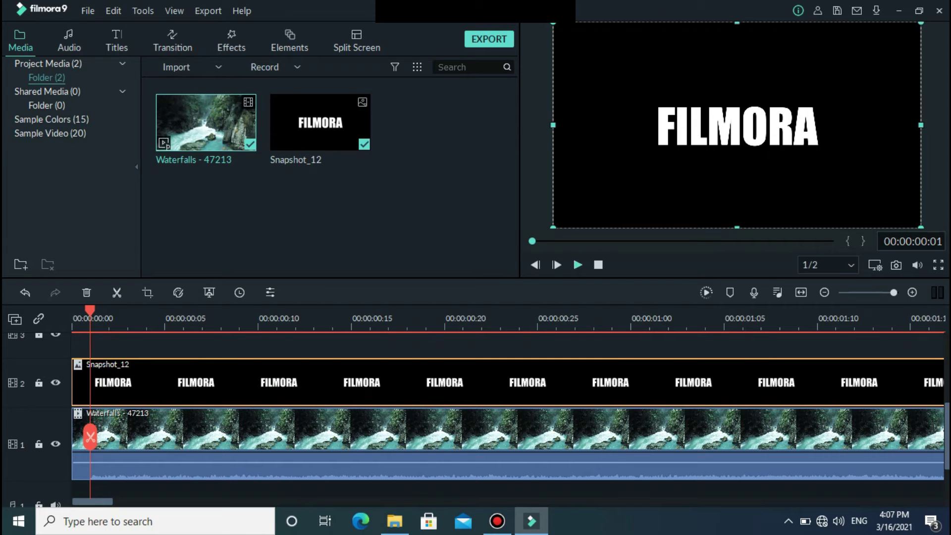
pyautogui.click(577, 265)
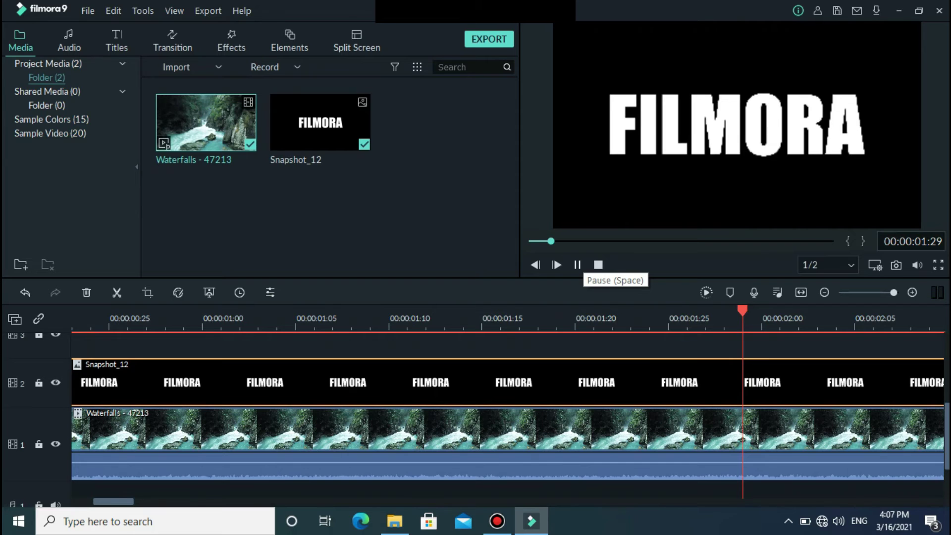
pyautogui.click(578, 264)
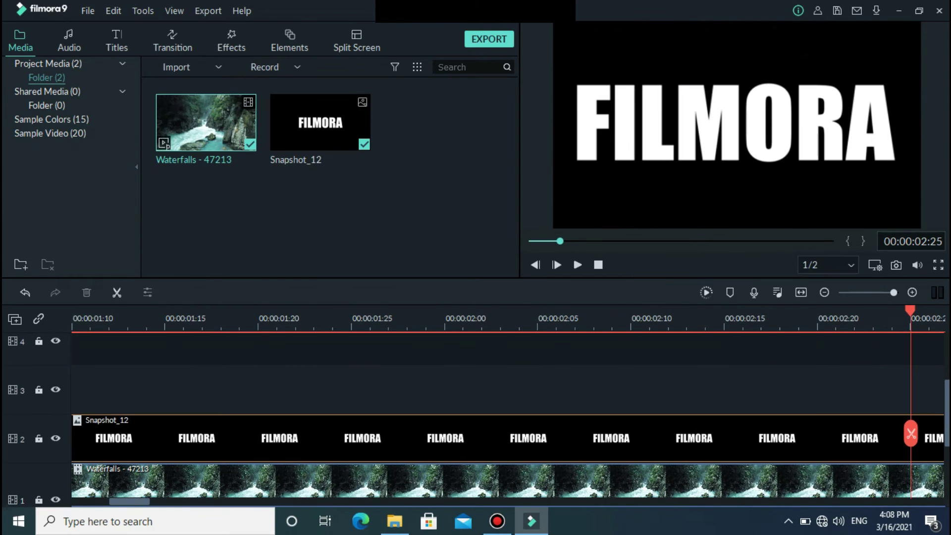
# Step: Set the snapshot clip's compositing blending mode to Multiply and apply it
pyautogui.hscroll(-10, 508, 420)
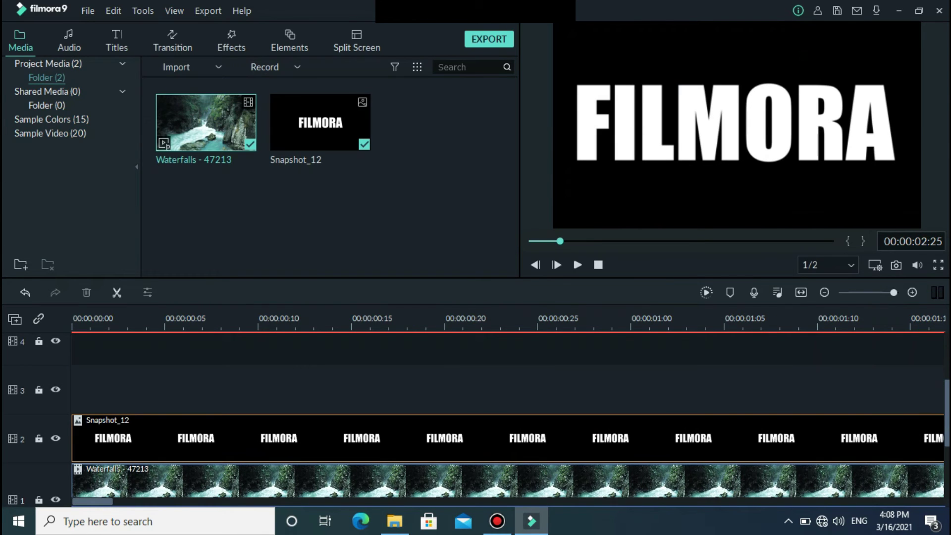
pyautogui.scroll(-2, 509, 420)
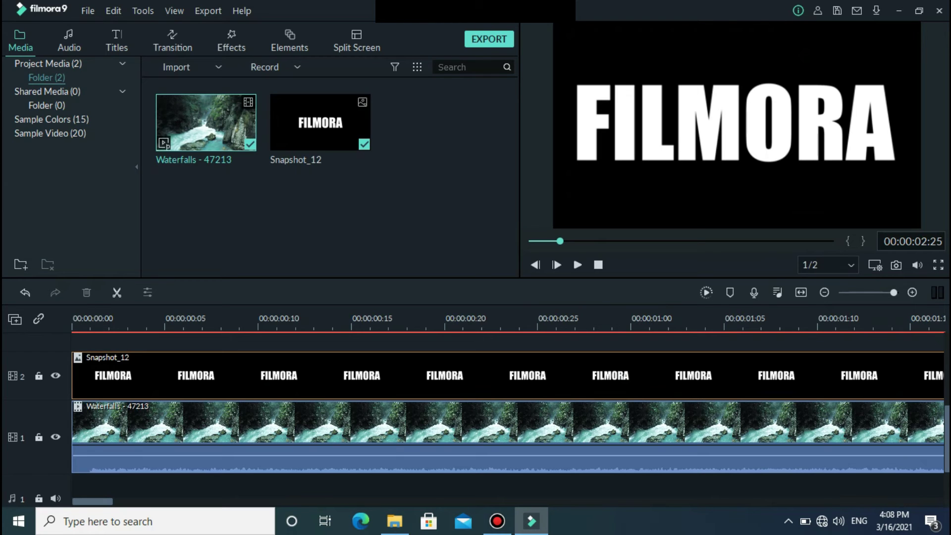
pyautogui.click(90, 376)
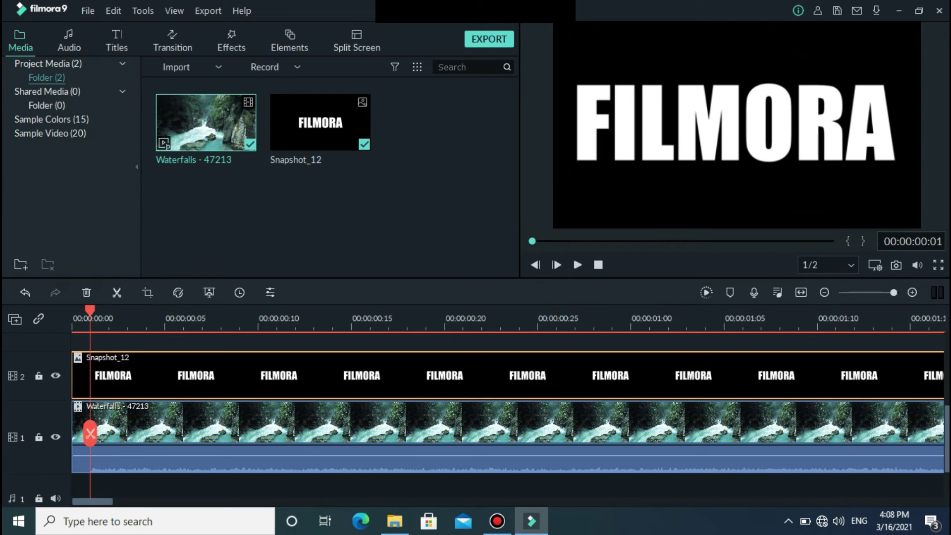
pyautogui.doubleClick(90, 377)
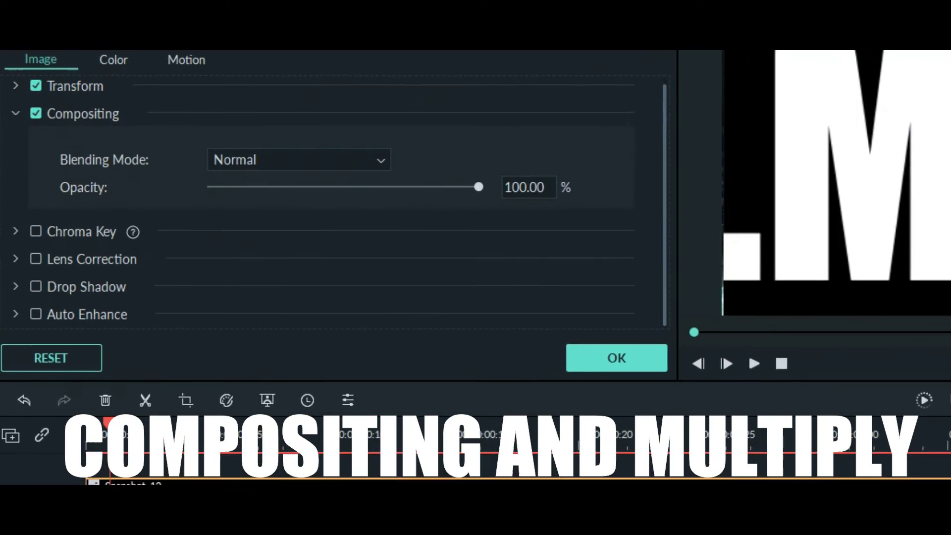
pyautogui.click(300, 160)
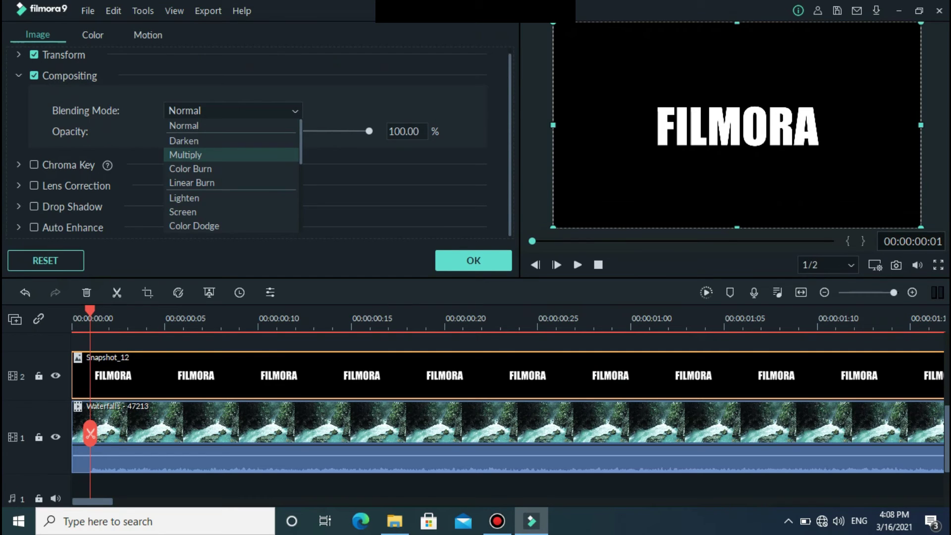
pyautogui.click(218, 154)
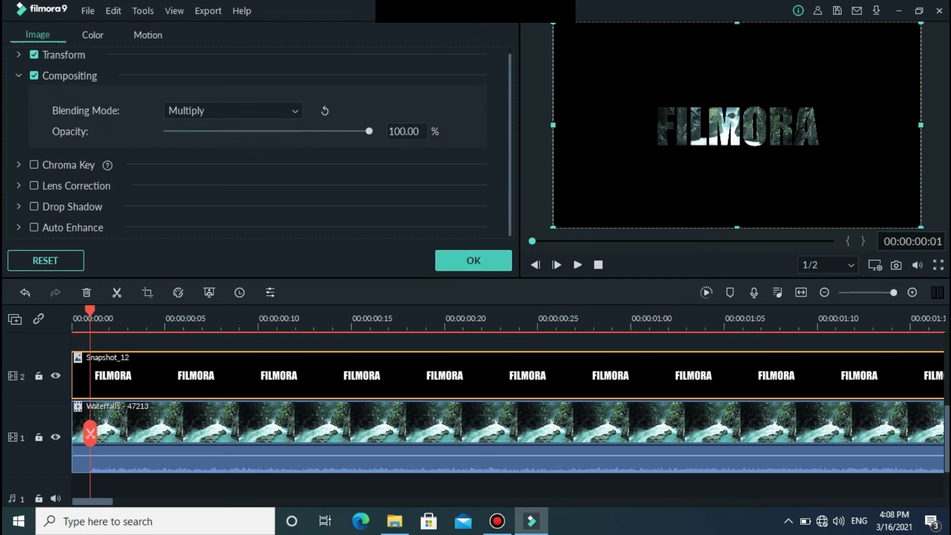
pyautogui.click(474, 261)
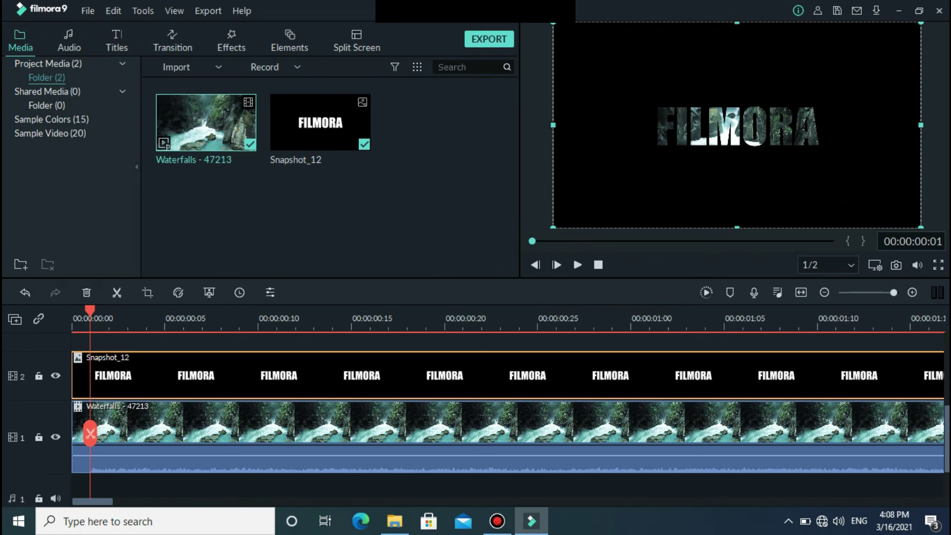
# Step: Play the finished title reveal in full screen
pyautogui.press('space')
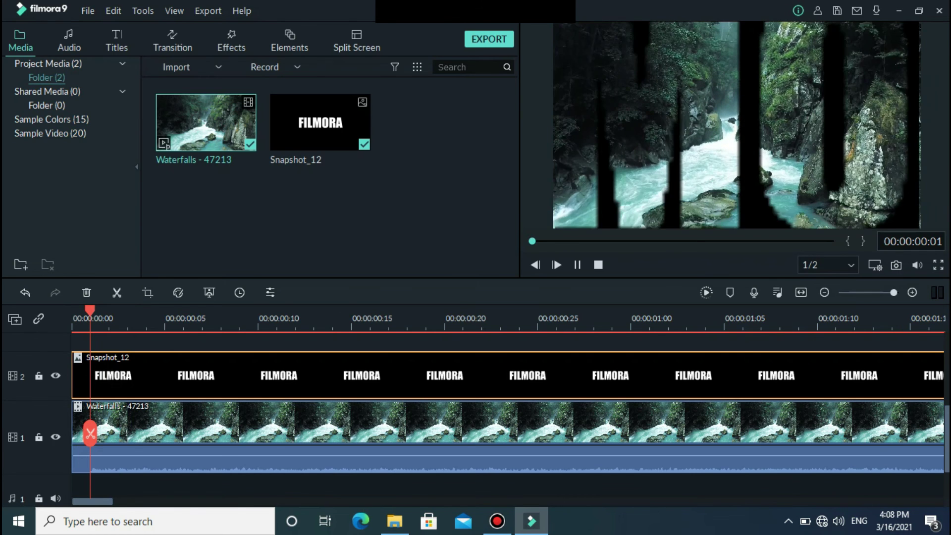
pyautogui.hotkey('alt', 'Return')
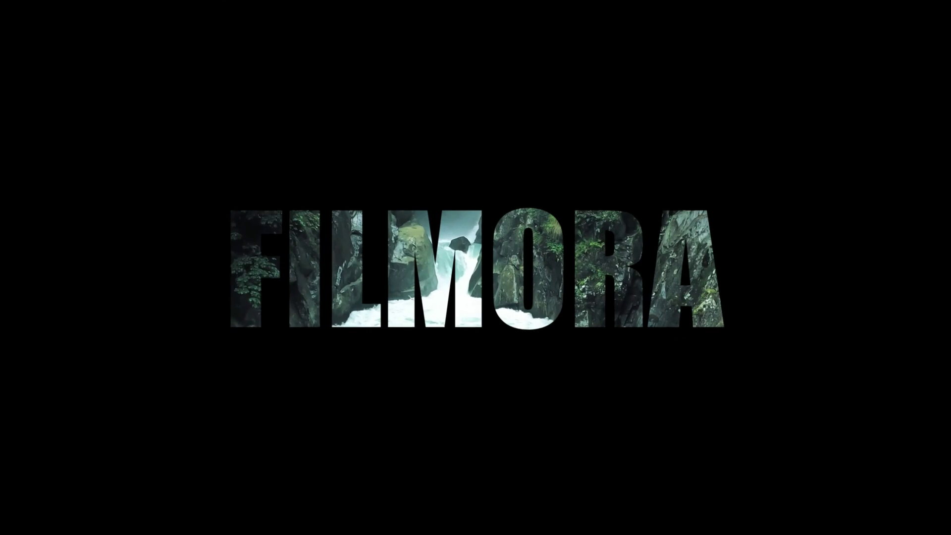